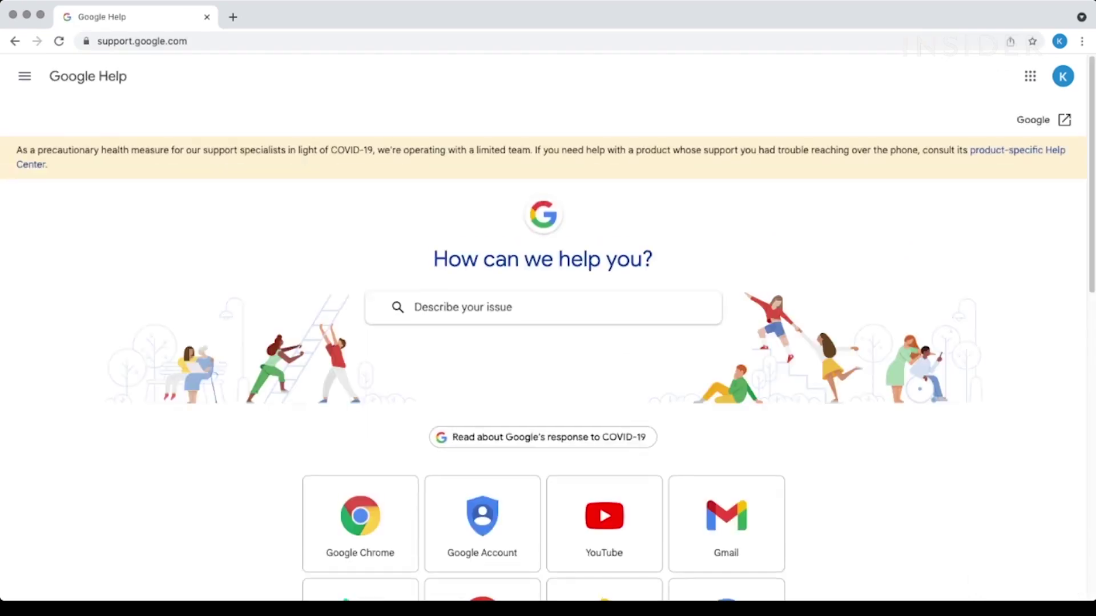
text(mail)
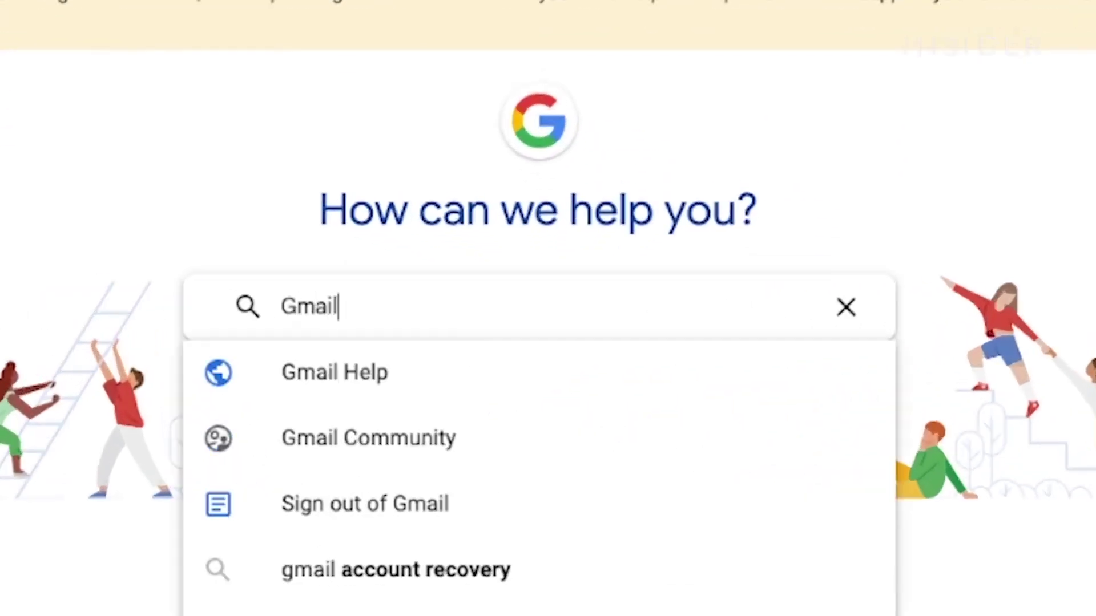
Enter 'Gmail' as the issue, browse its suggestions, then dismiss them without choosing one
key(Down)
key(Down)
key(Down)
key(Down)
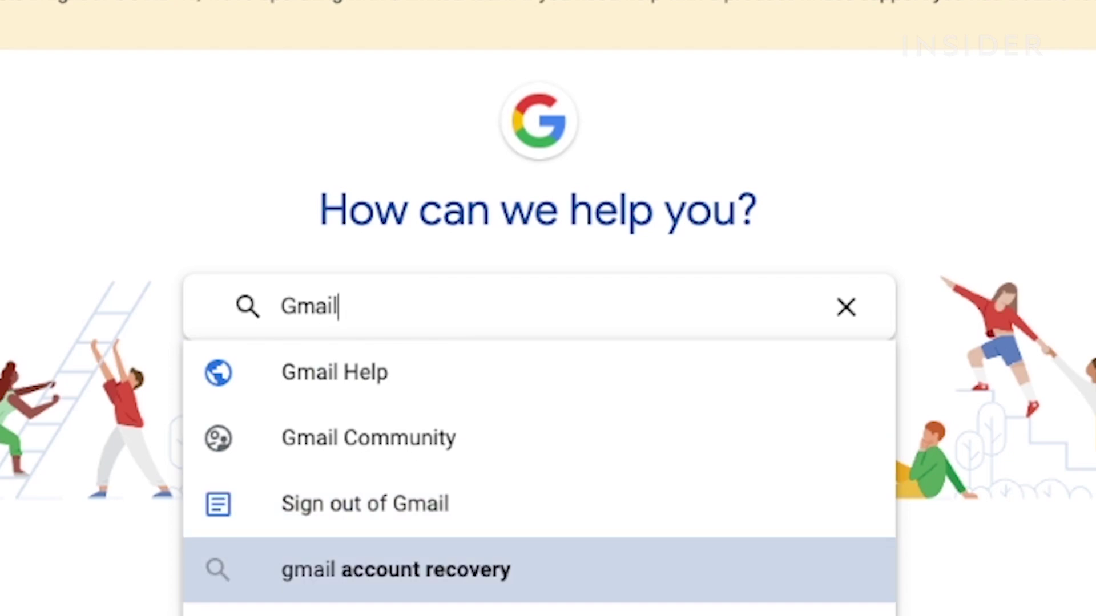
key(Up)
key(Up)
key(Up)
key(Up)
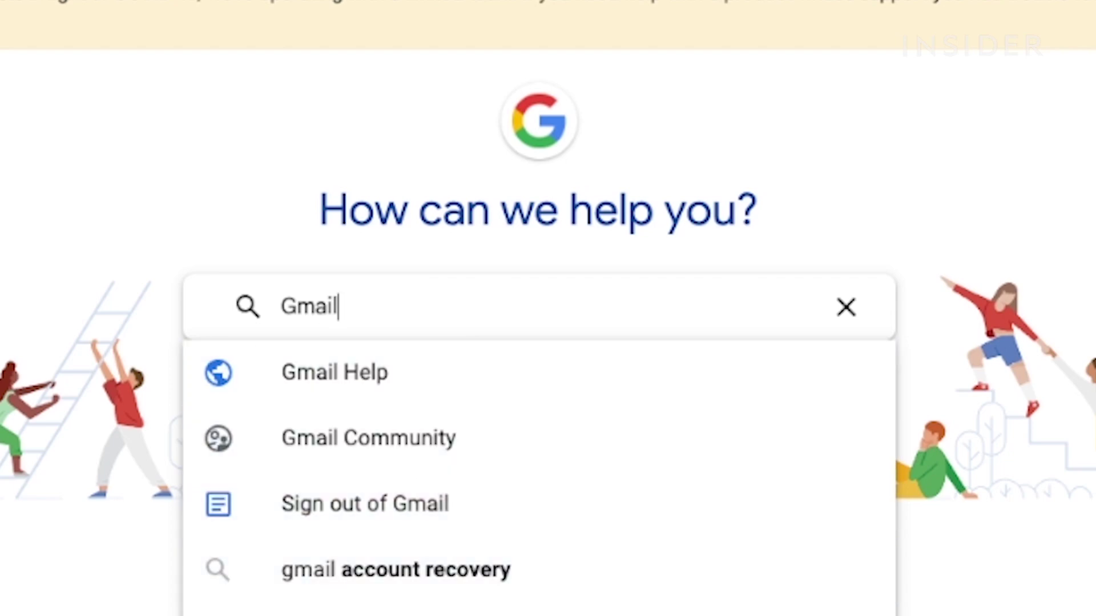
key(Escape)
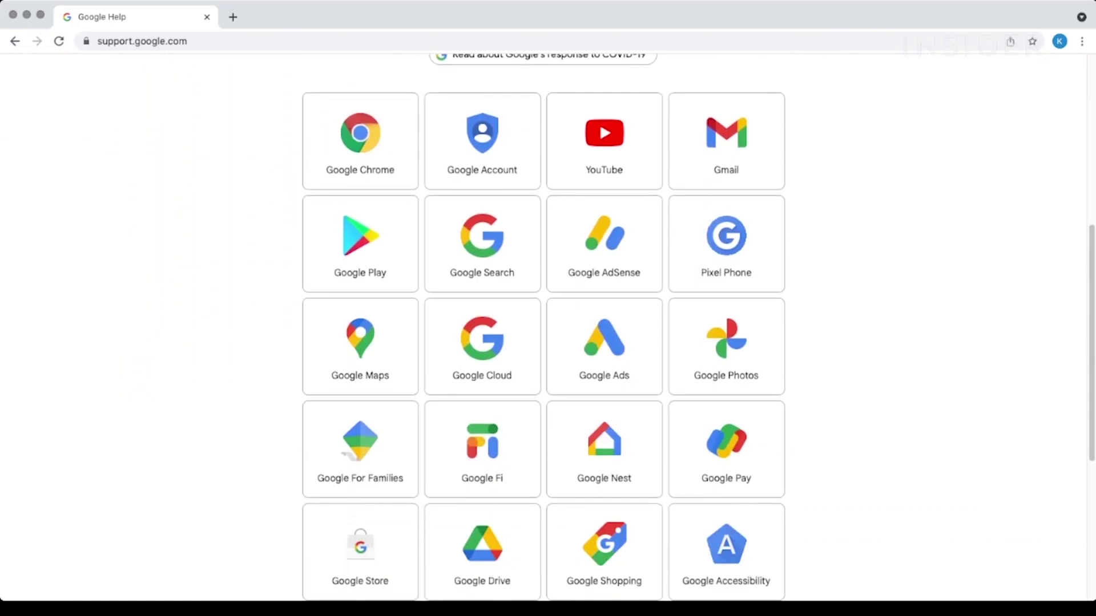
scroll(543, 343, down, 5)
scroll(544, 343, down, 5)
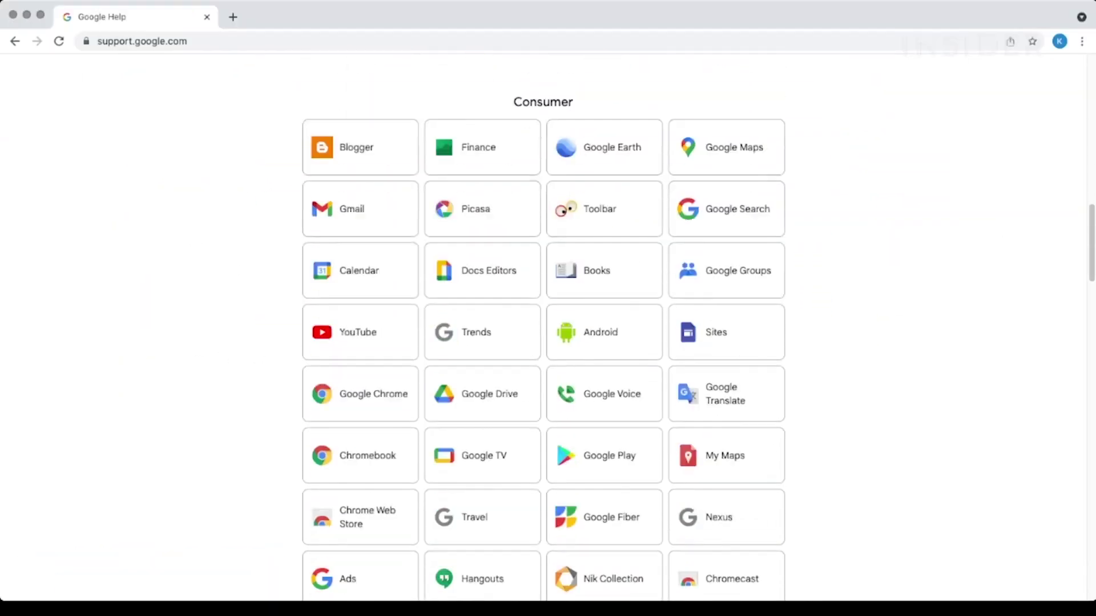
scroll(543, 343, down, 2)
scroll(542, 343, down, 1)
scroll(543, 342, up, 5)
scroll(543, 343, up, 2)
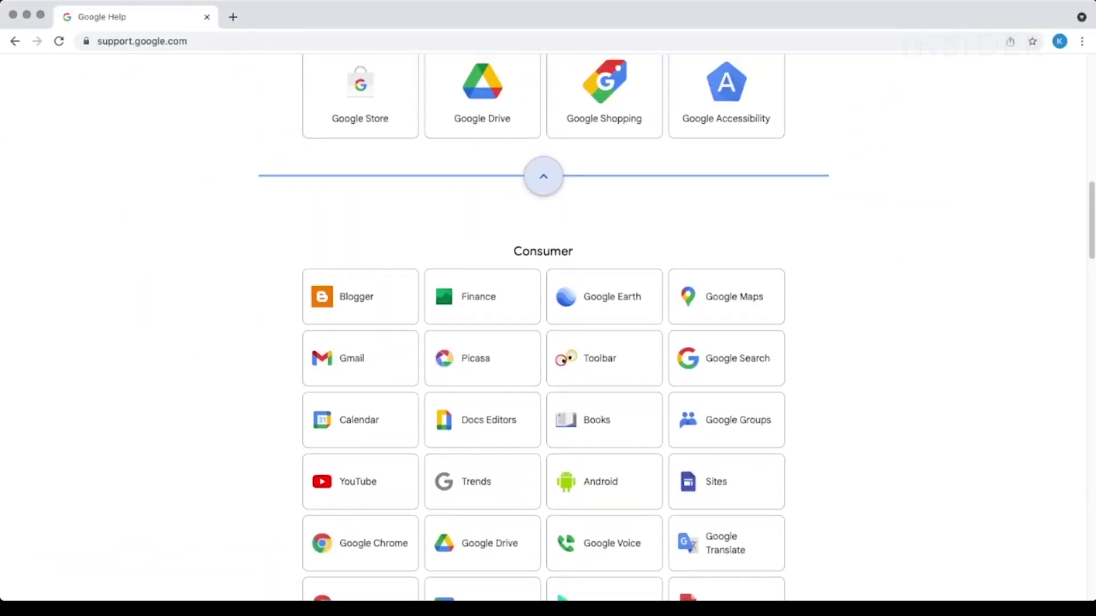
scroll(543, 342, up, 1)
scroll(543, 342, up, 5)
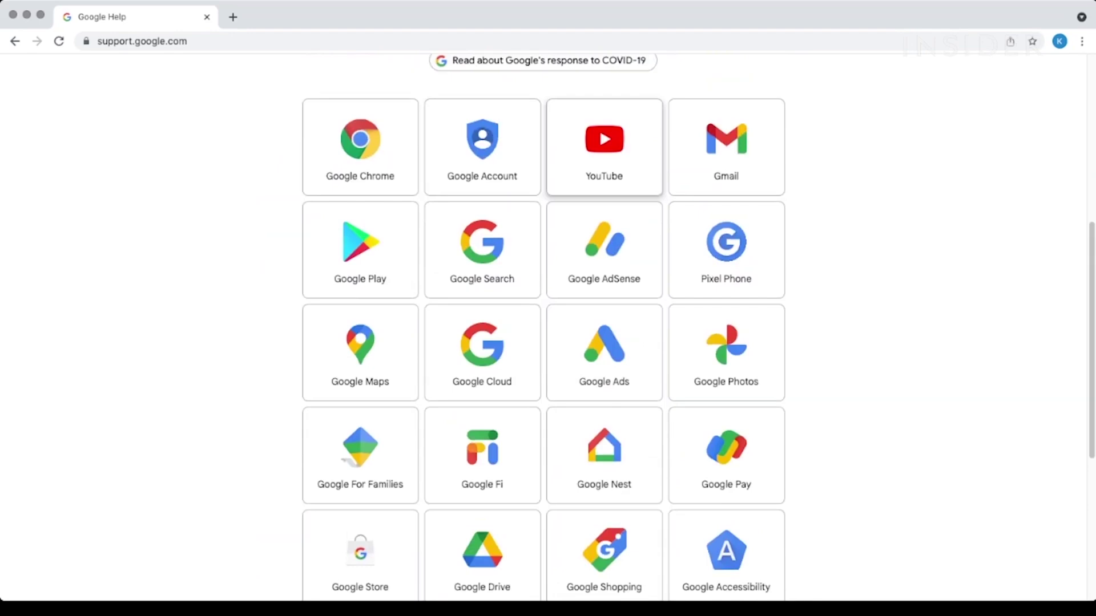
scroll(544, 343, down, 5)
scroll(543, 343, down, 1)
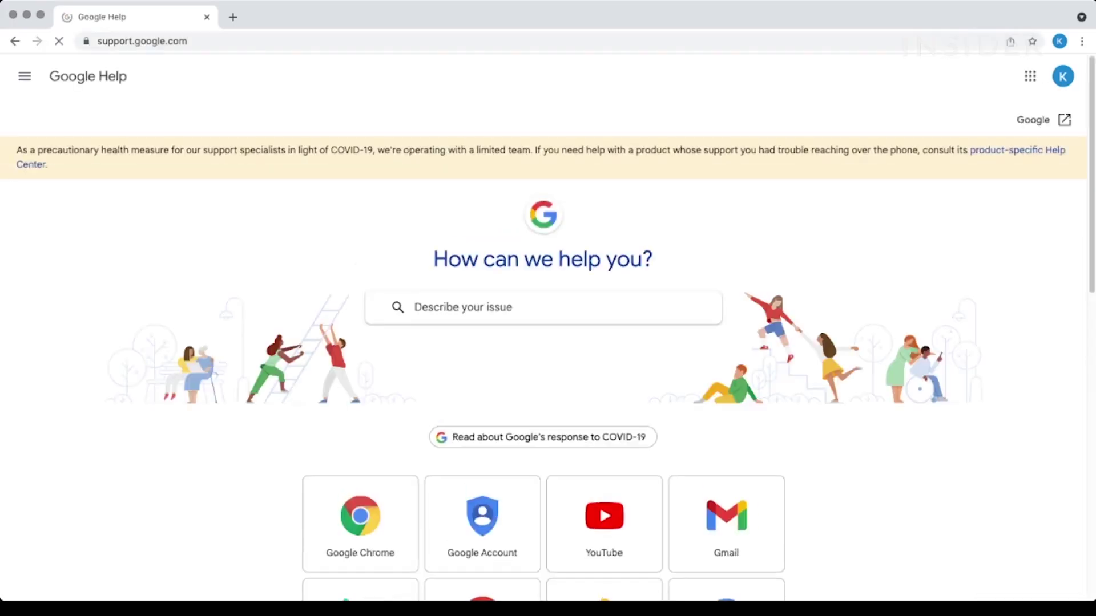
text(G)
text(mail)
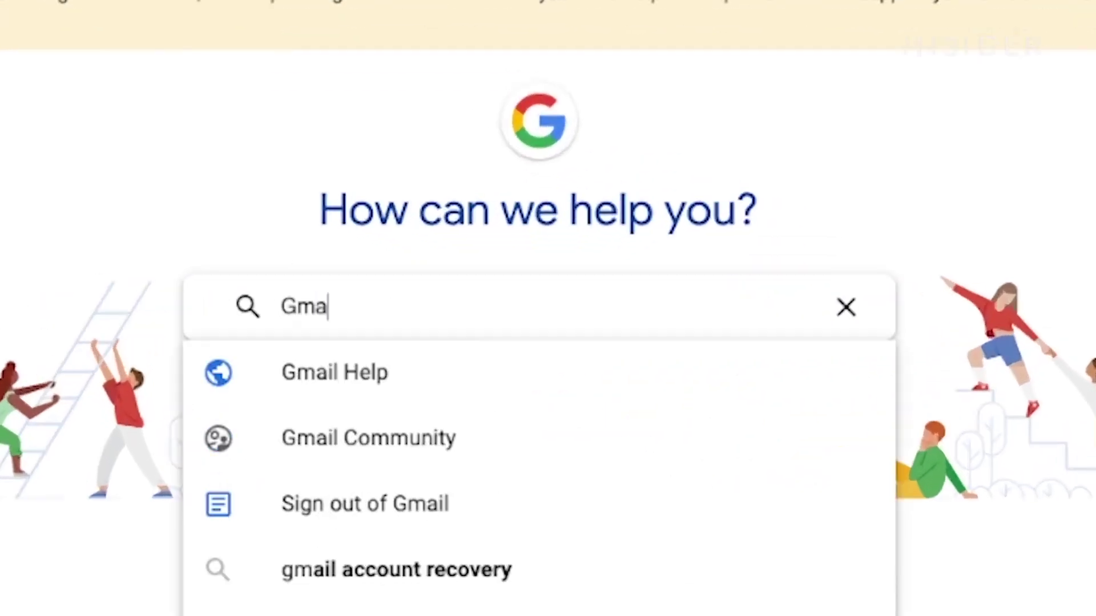
Load the Google Workspace Admin console at admin.google.com from the address bar suggestions
key(Down)
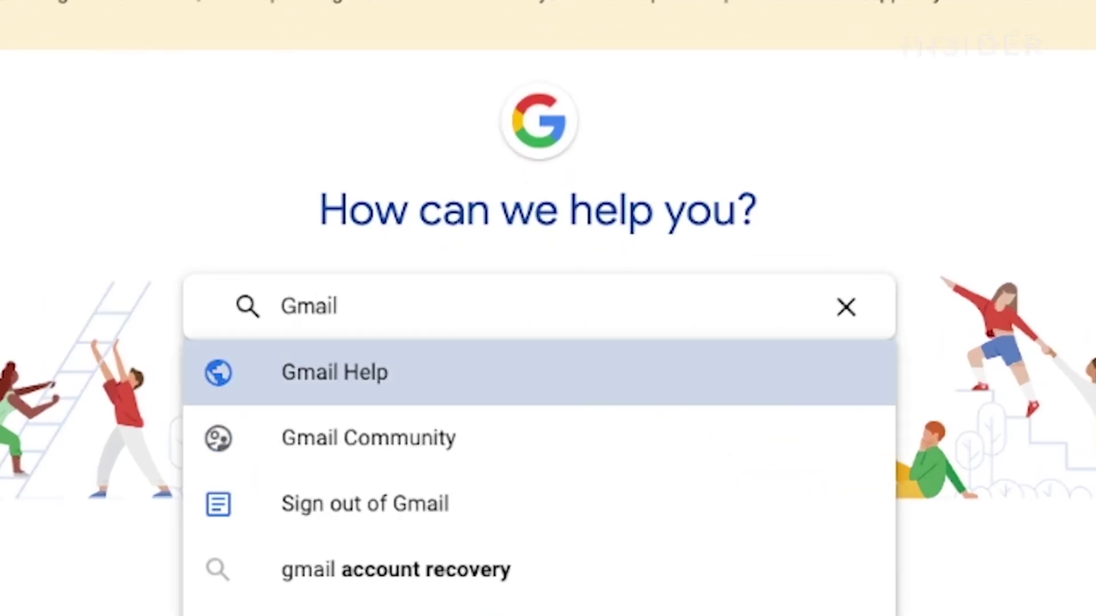
key(Down)
key(Down)
key(Down)
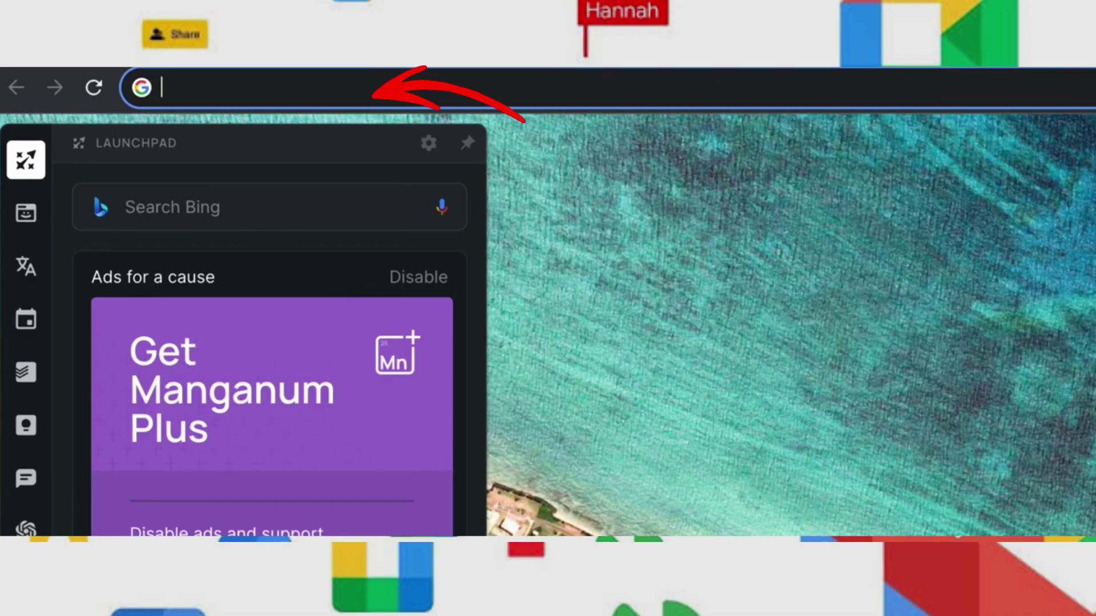
text(Admin.google.com)
key(Return)
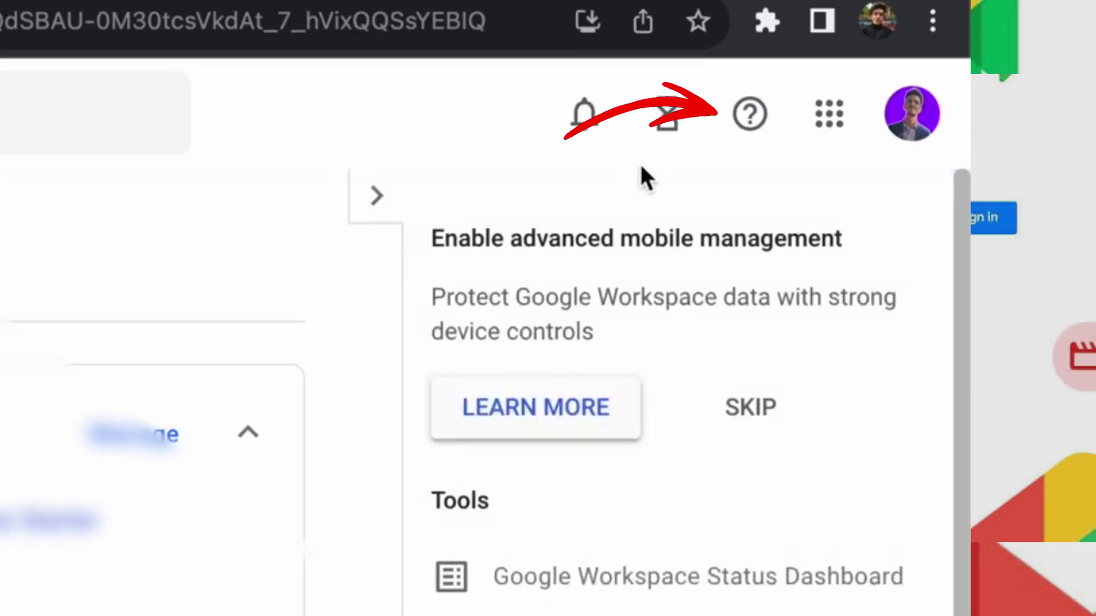
Send 'Gmail email issue' to the Help Assistant and start a support chat in English
click(749, 114)
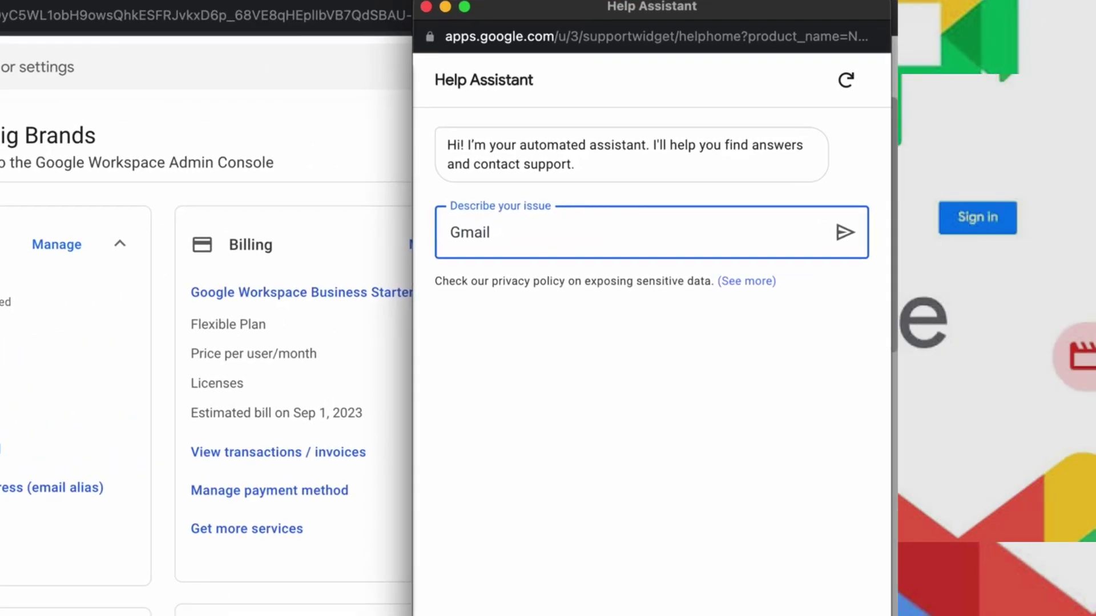
text(email issue)
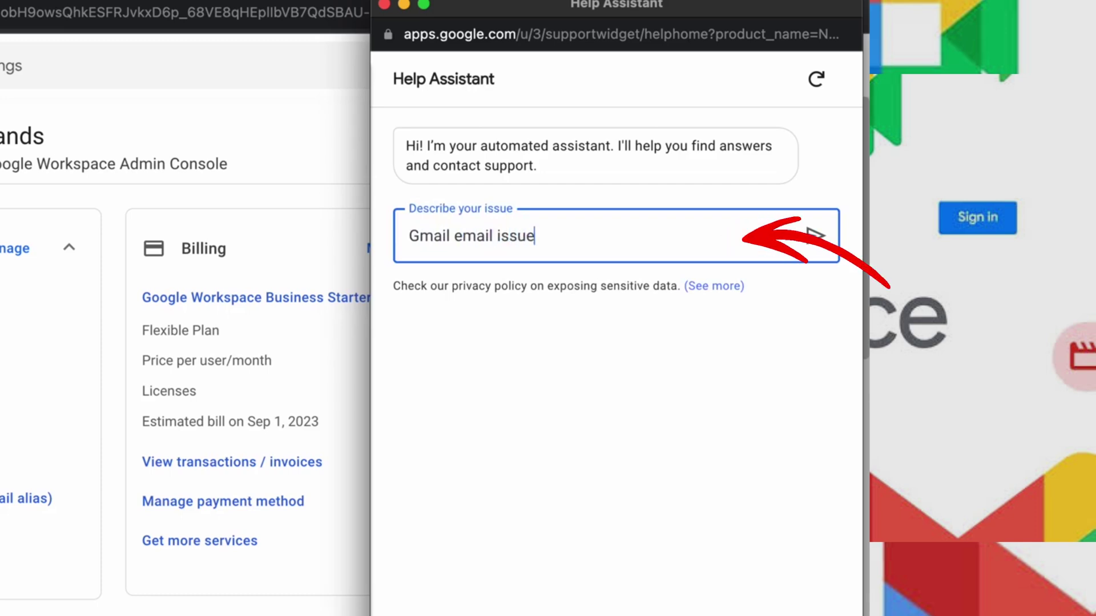
click(815, 236)
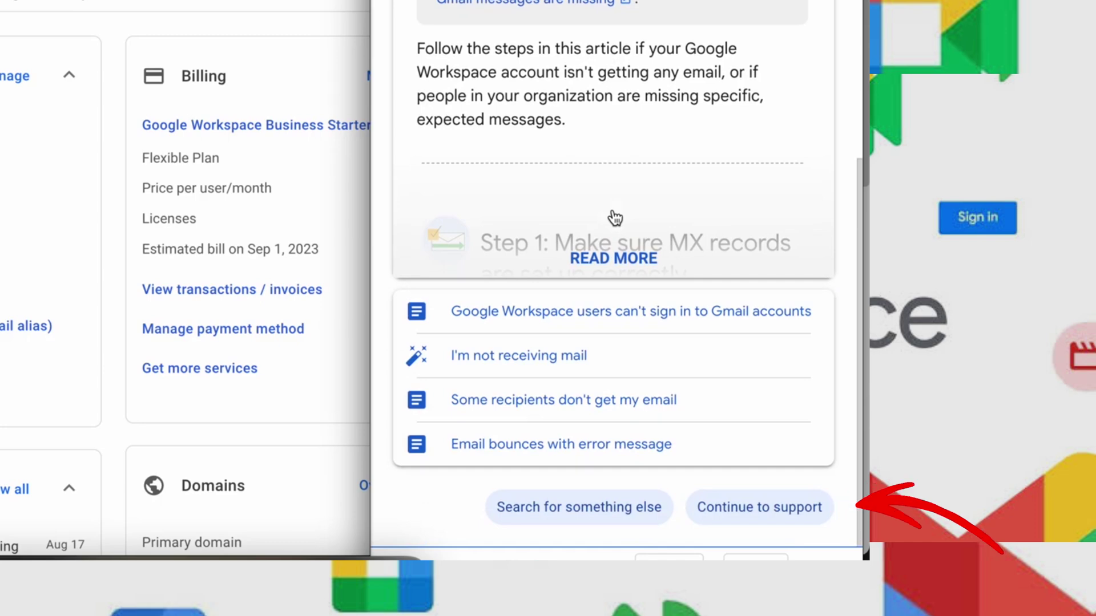
click(760, 507)
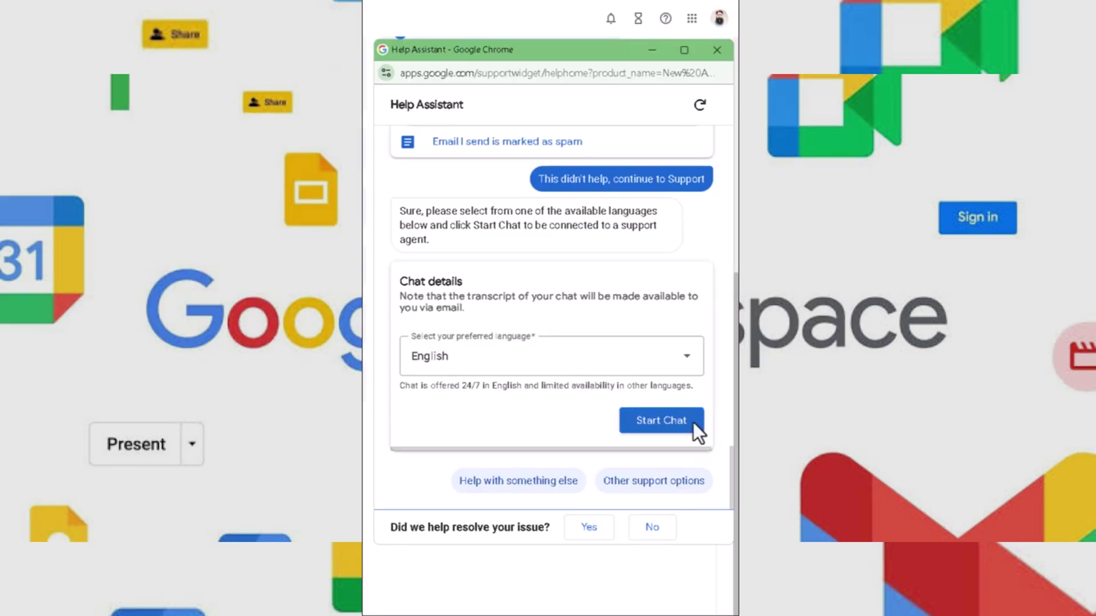
click(693, 422)
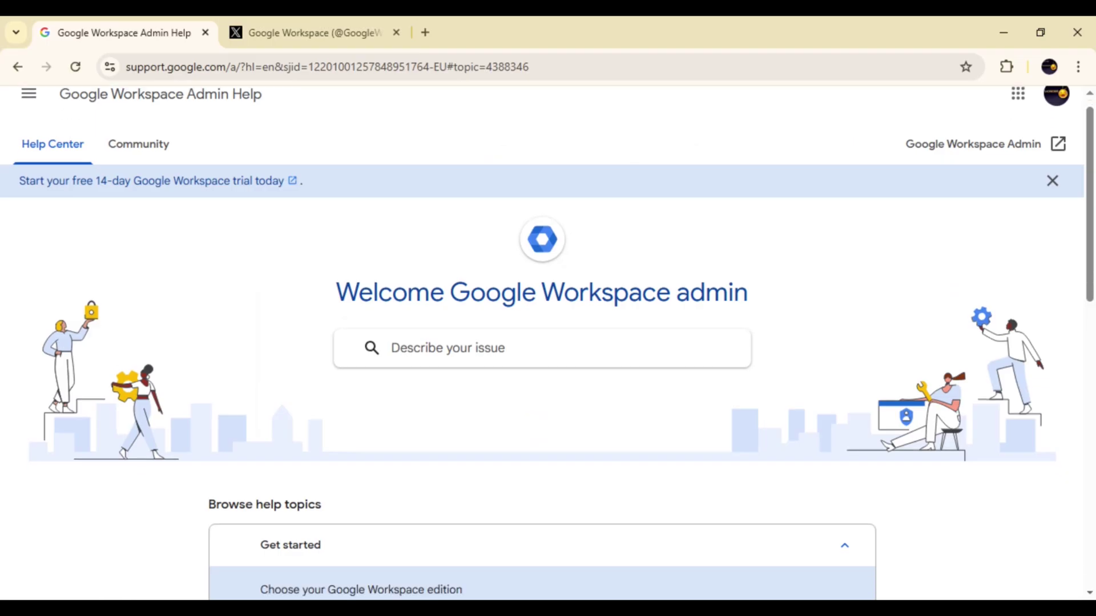
scroll(548, 343, down, 4)
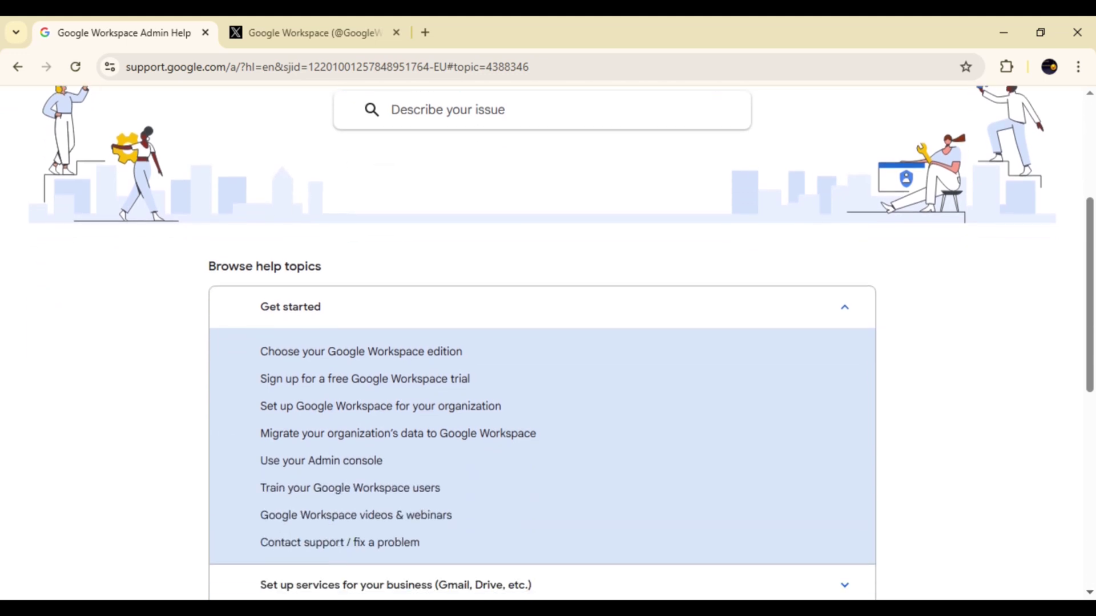
scroll(548, 343, down, 2)
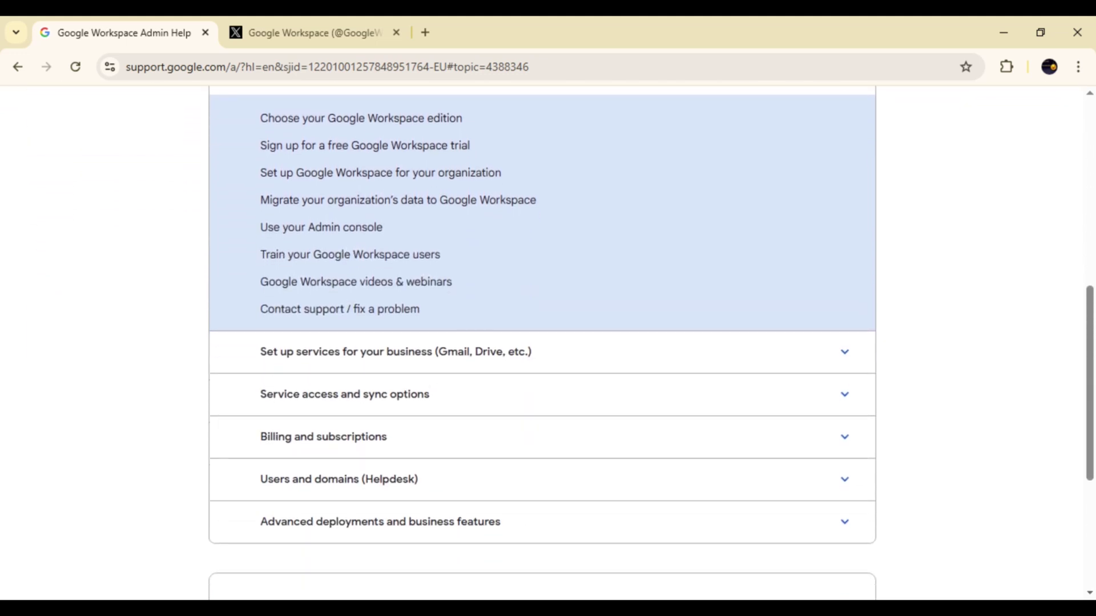
scroll(548, 343, down, 2)
scroll(548, 342, down, 2)
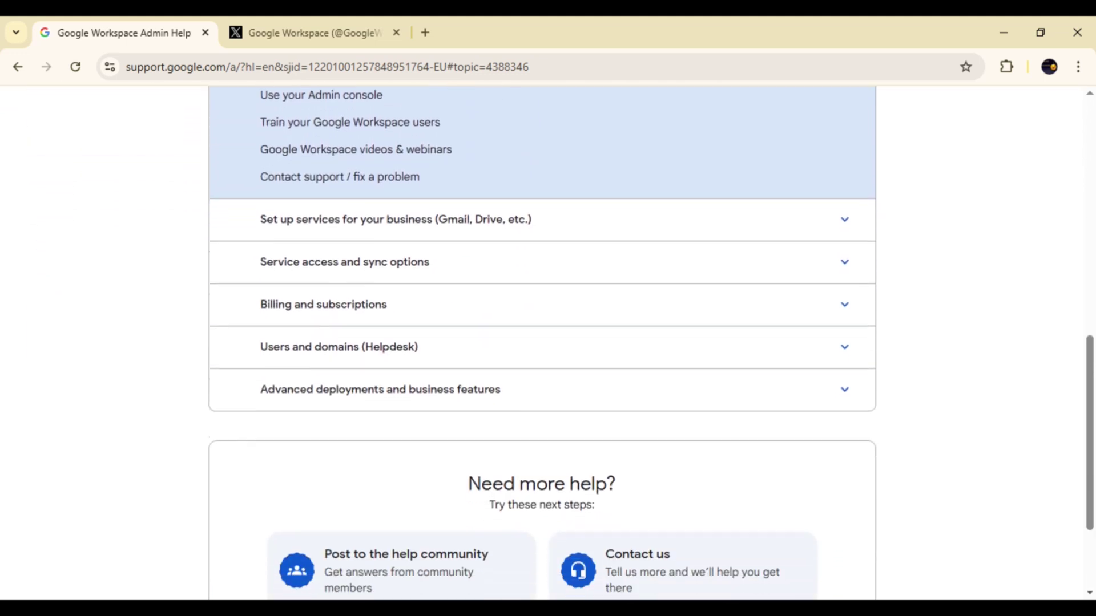
scroll(548, 343, down, 2)
scroll(548, 343, down, 1)
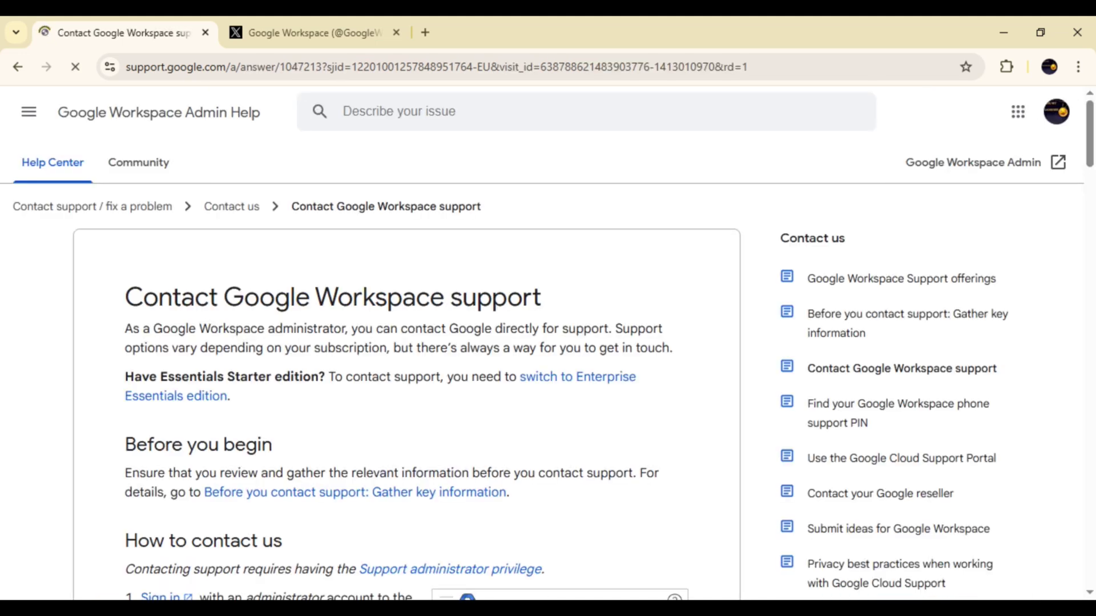
scroll(549, 343, down, 2)
scroll(548, 342, down, 2)
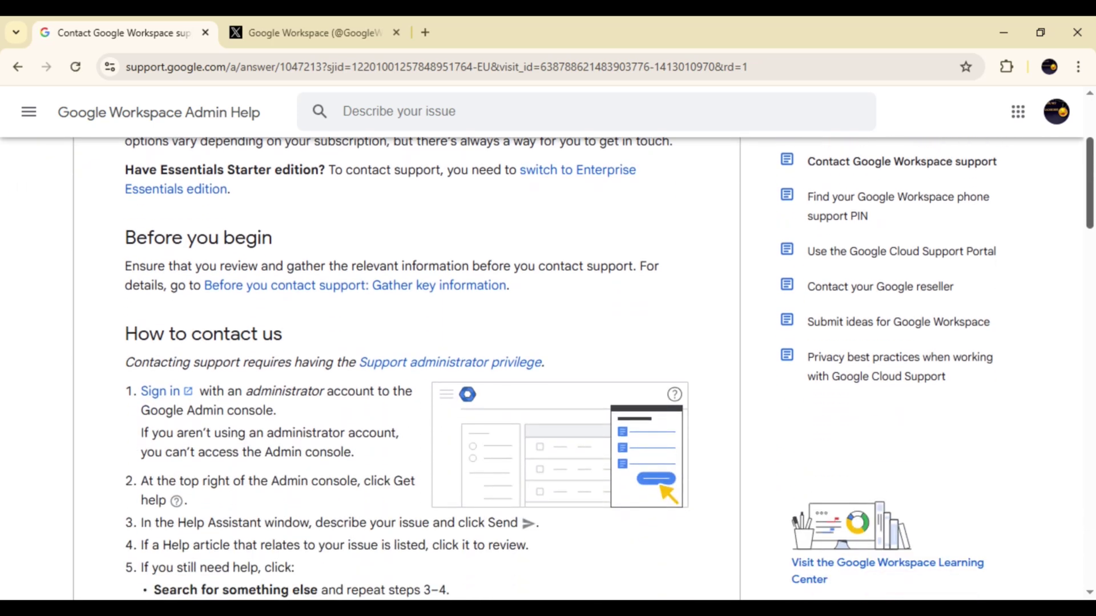
scroll(548, 343, down, 1)
scroll(549, 343, down, 1)
scroll(548, 343, down, 1)
scroll(548, 342, down, 1)
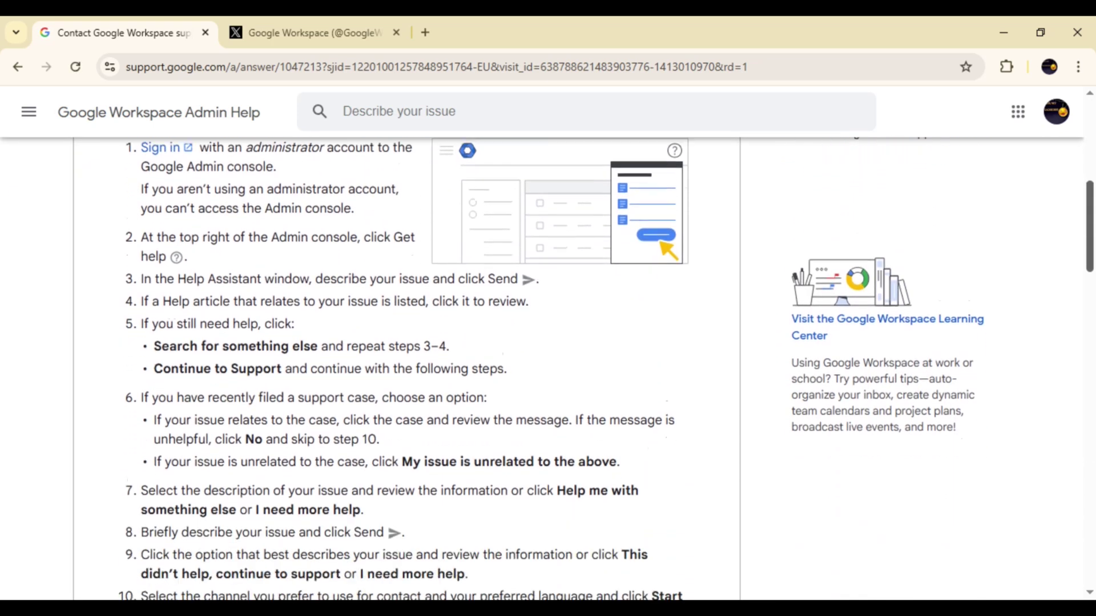
scroll(548, 343, down, 2)
scroll(549, 342, down, 1)
scroll(548, 343, down, 2)
scroll(547, 343, down, 2)
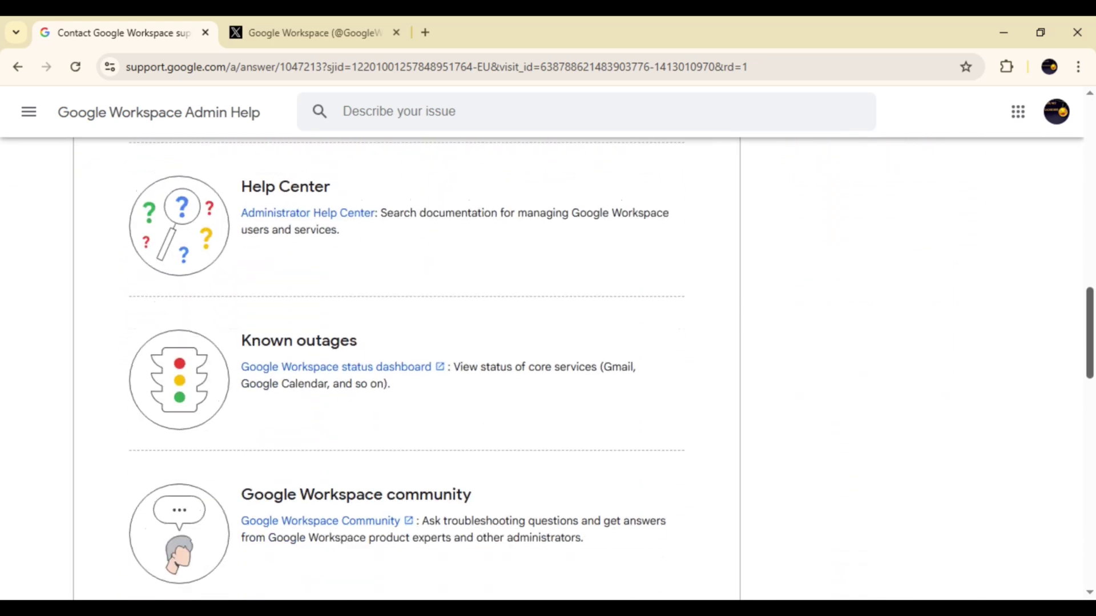
scroll(549, 343, down, 2)
scroll(548, 342, down, 2)
scroll(549, 342, down, 2)
scroll(548, 343, down, 1)
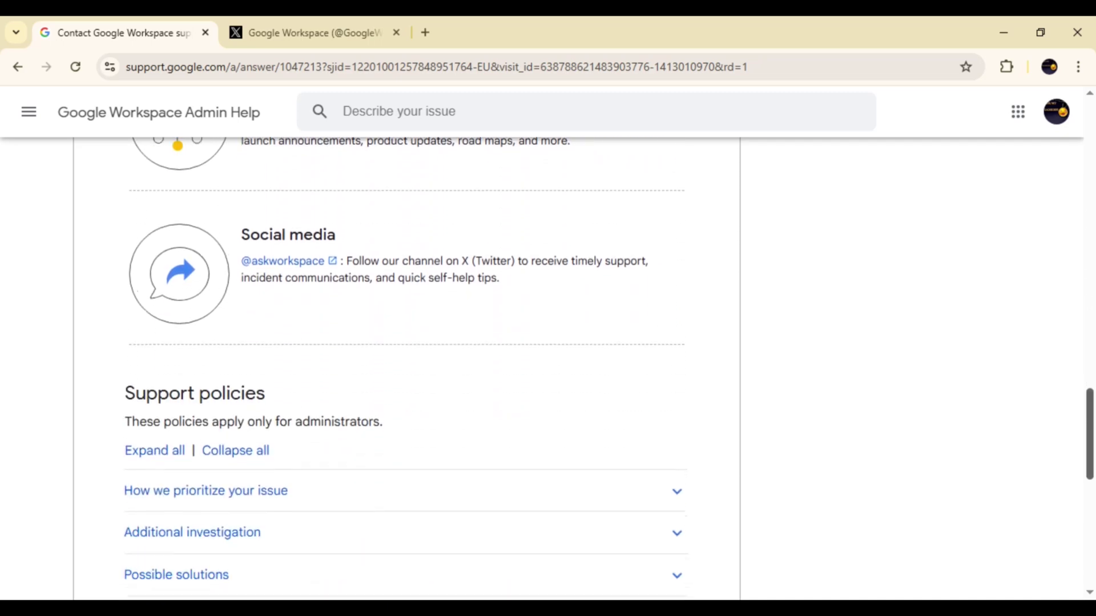
scroll(548, 343, up, 1)
scroll(548, 343, down, 2)
scroll(548, 342, down, 1)
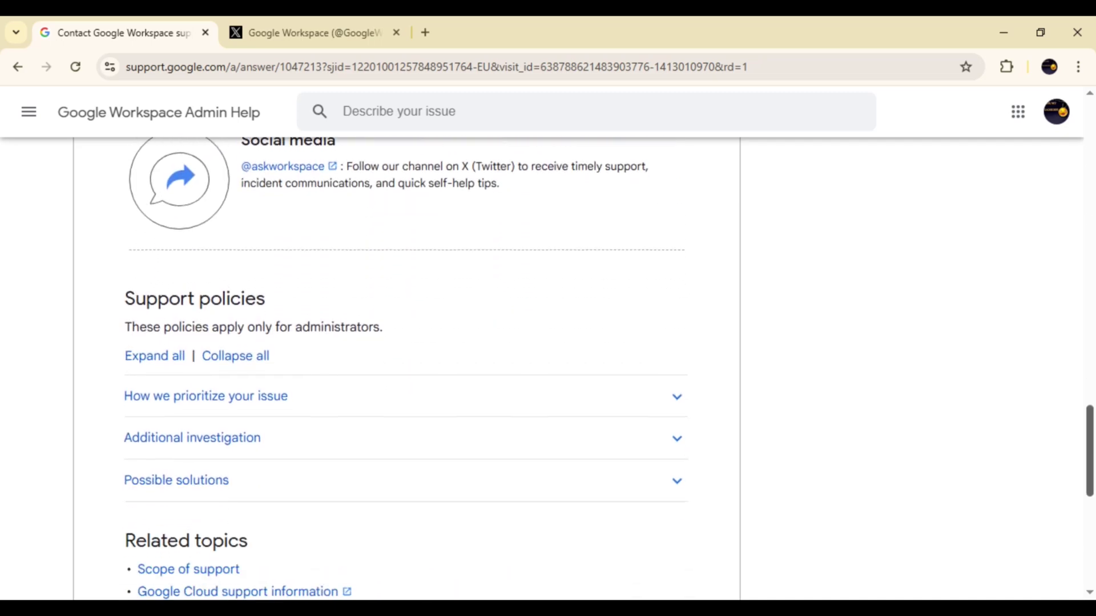
scroll(548, 342, down, 3)
scroll(548, 343, down, 2)
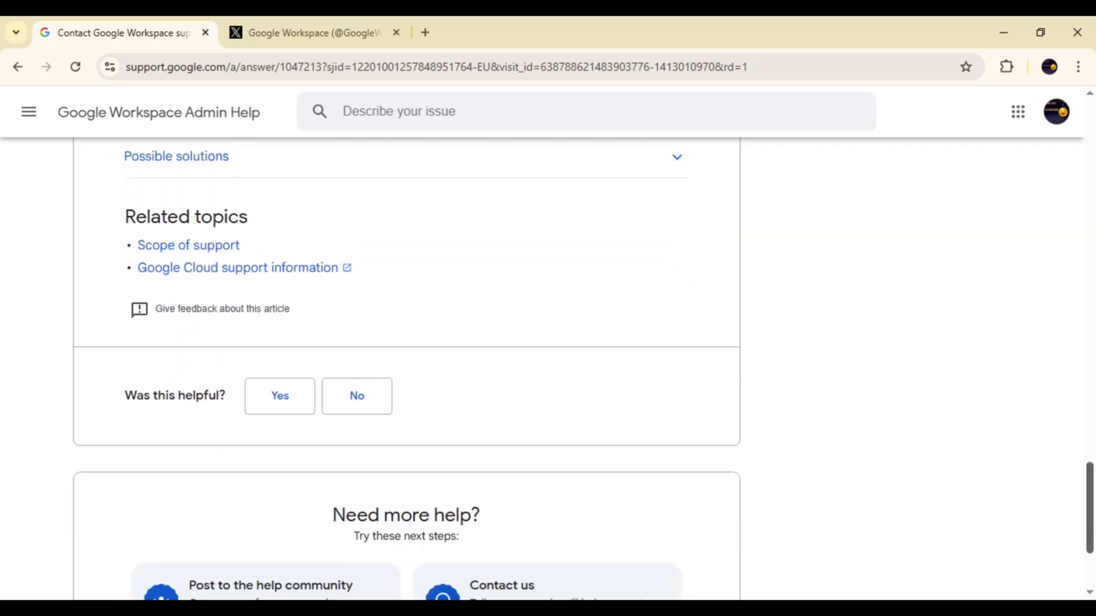
scroll(548, 343, down, 3)
scroll(548, 342, down, 2)
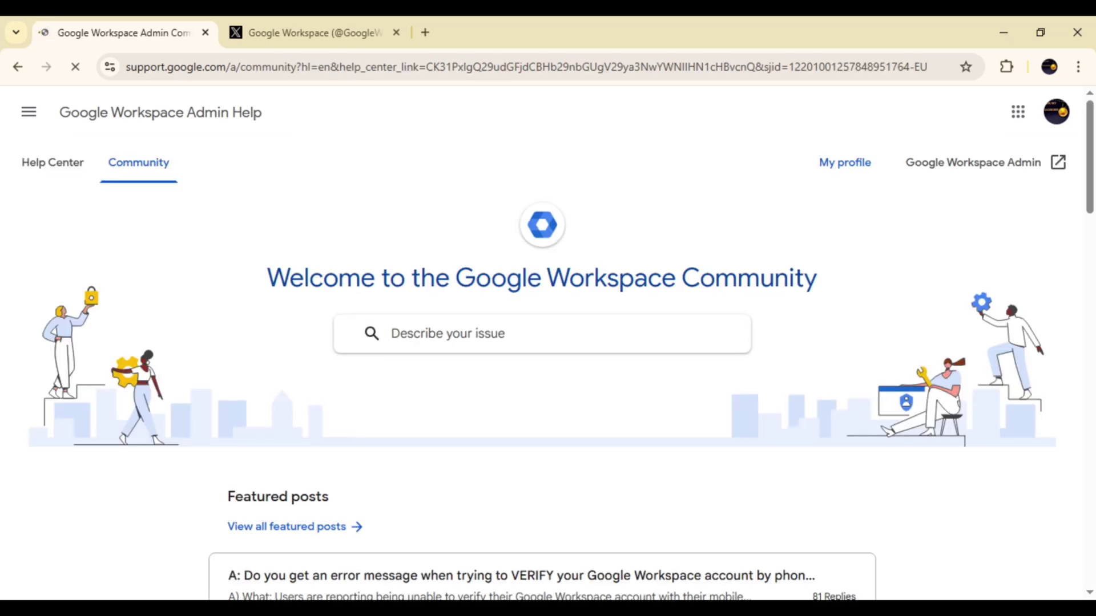
scroll(548, 342, down, 3)
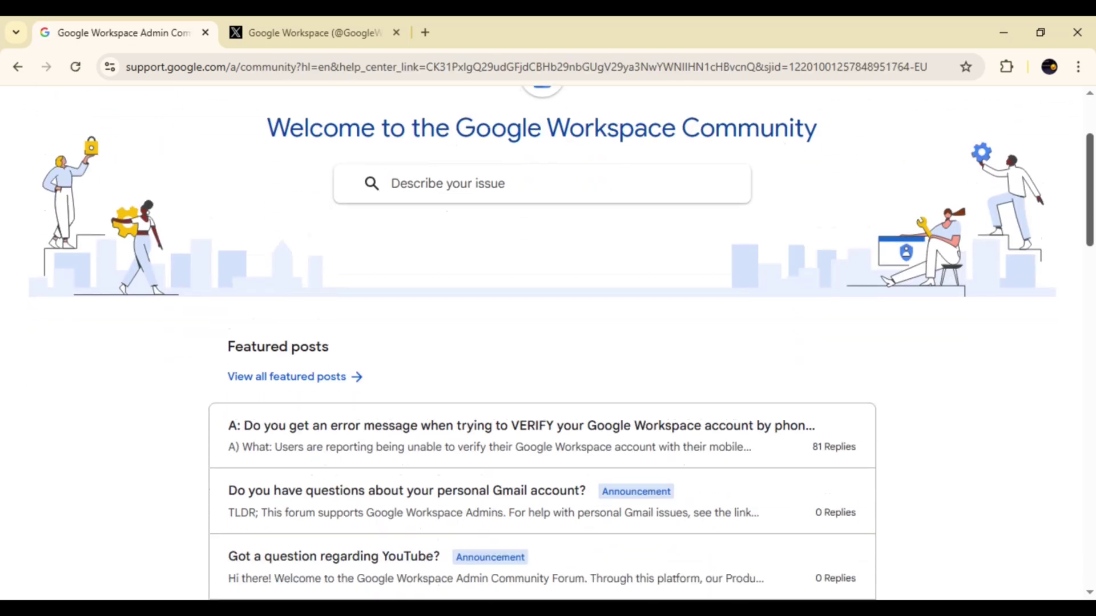
scroll(549, 343, down, 3)
scroll(548, 343, down, 2)
scroll(549, 343, down, 2)
scroll(548, 343, down, 2)
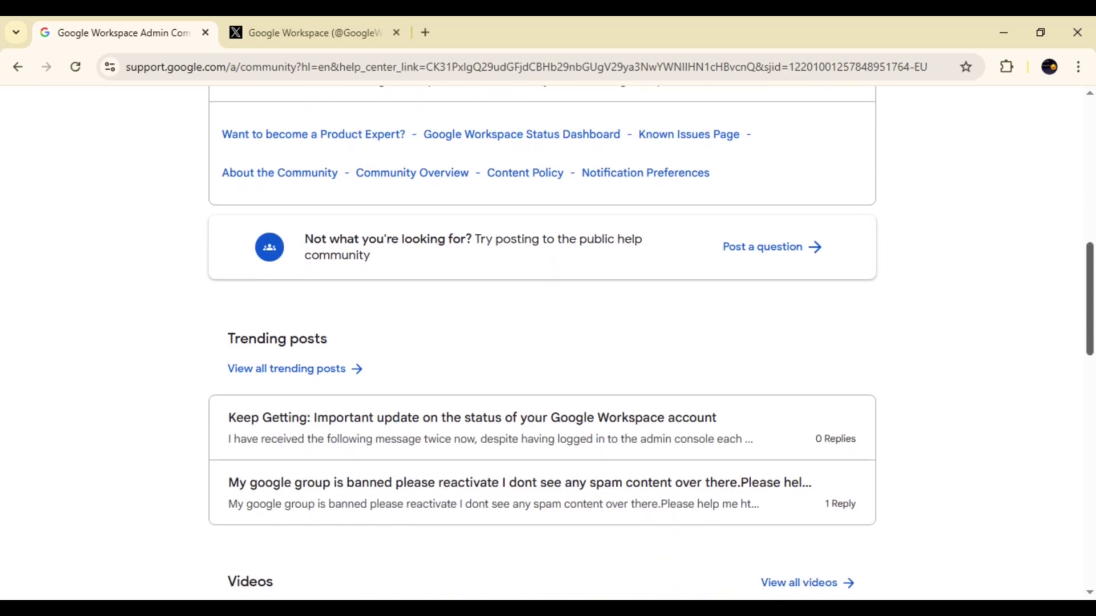
scroll(548, 343, down, 2)
scroll(548, 342, up, 2)
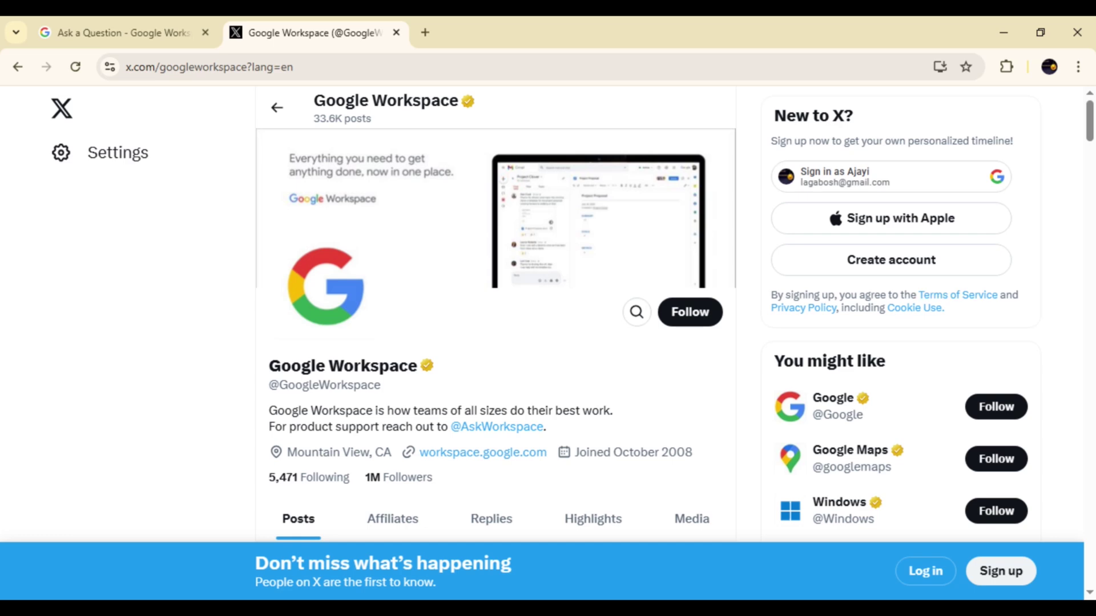
Return to the Google support tab and start a new help community question
key(ctrl+shift+Tab)
click(770, 219)
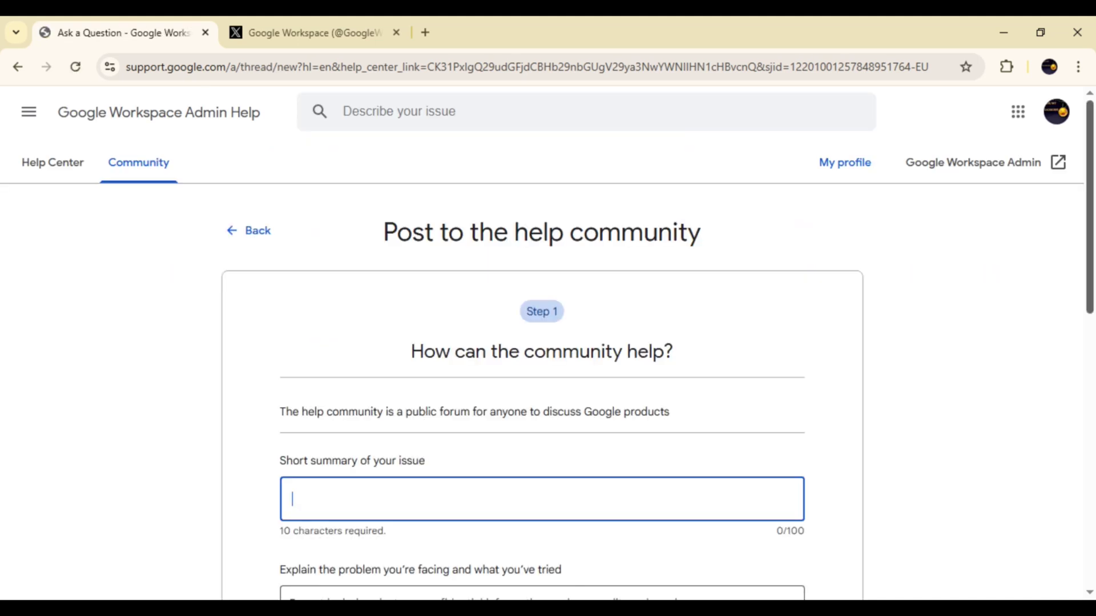
scroll(549, 385, down, 3)
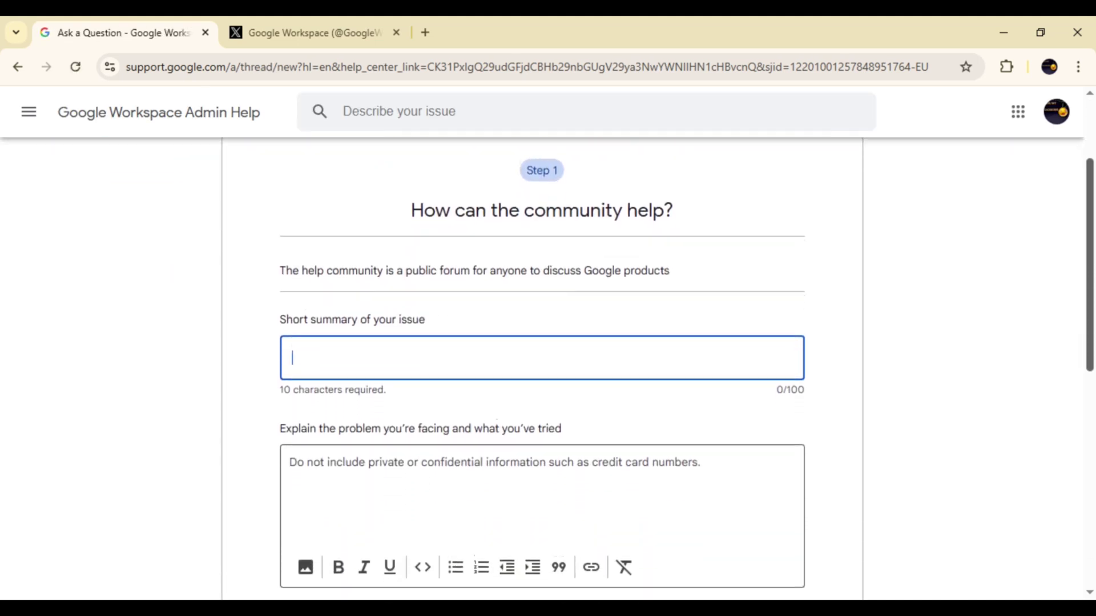
scroll(548, 386, down, 2)
scroll(548, 385, down, 2)
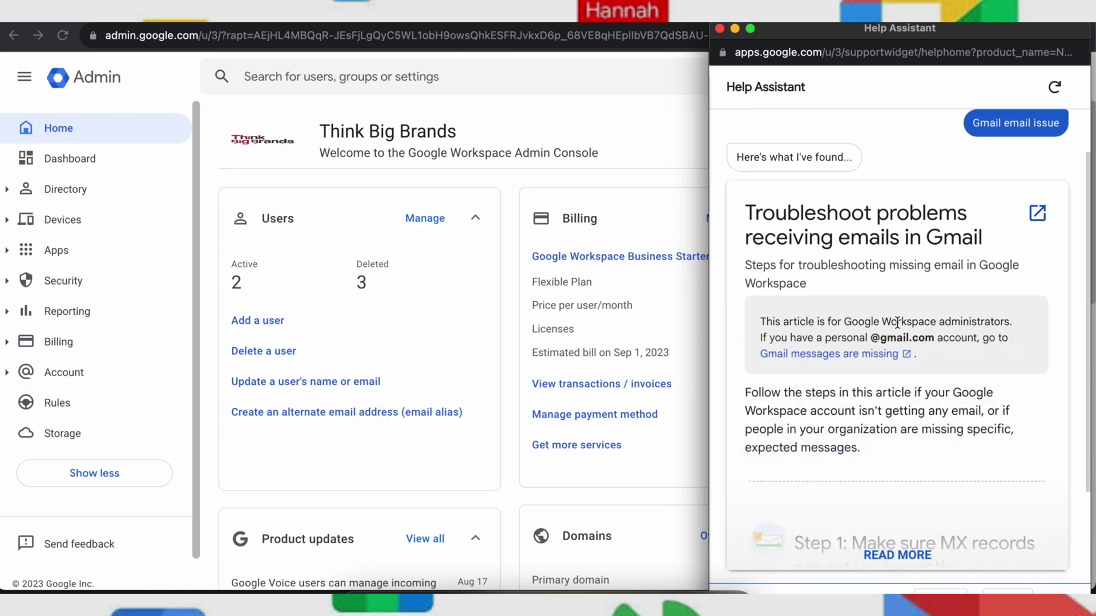
scroll(897, 325, down, 5)
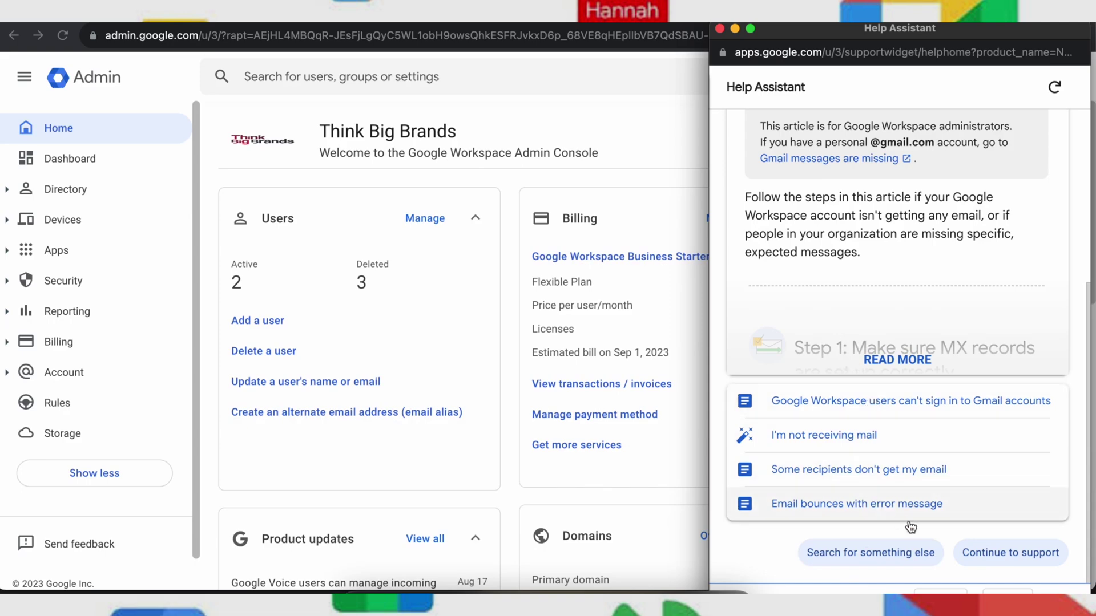
Skip the suggested Gmail articles and request to continue to support
click(974, 551)
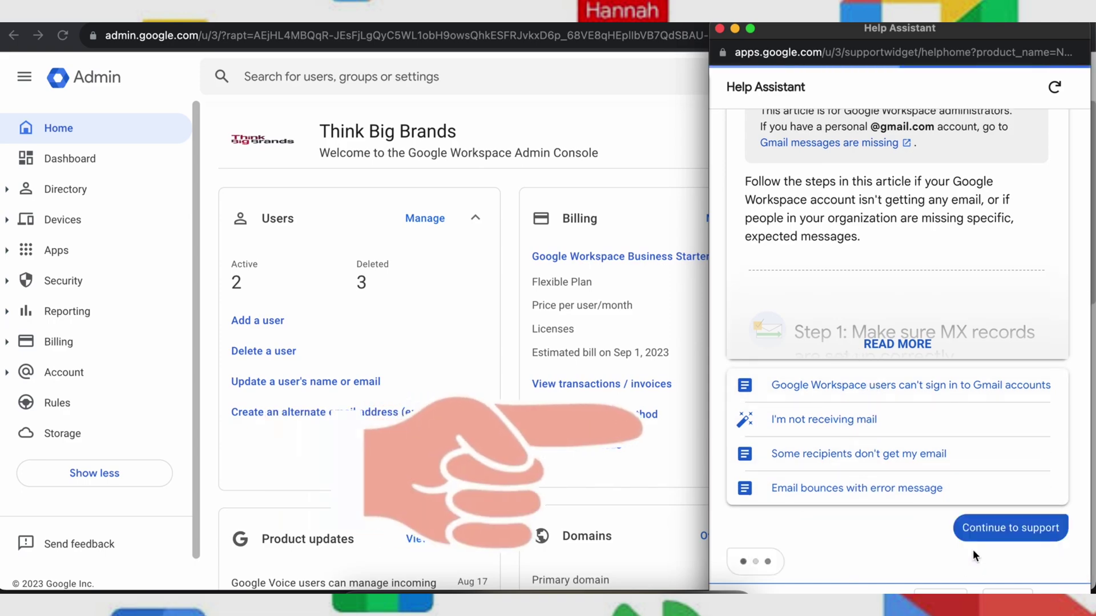